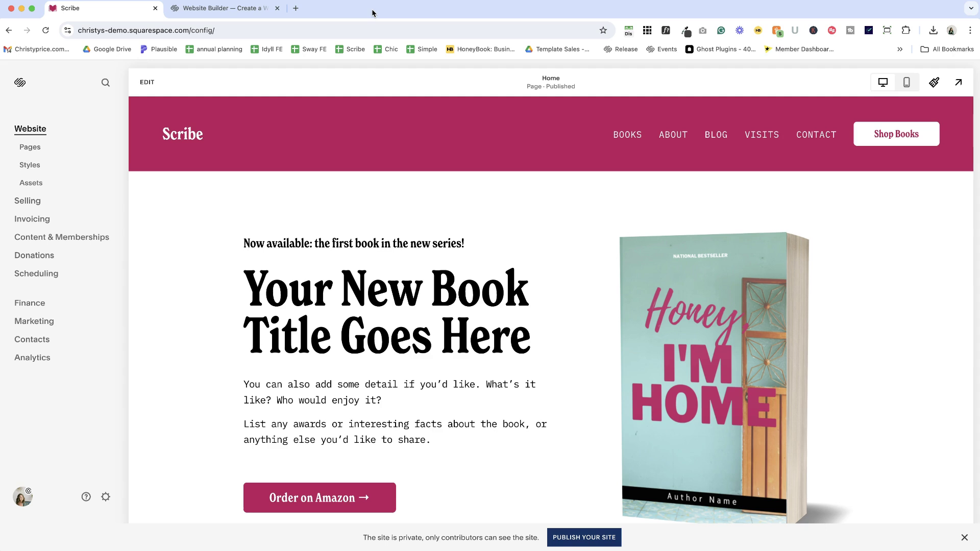
In the Free Logo Maker, enter 'christy price' as the company name
click(268, 10)
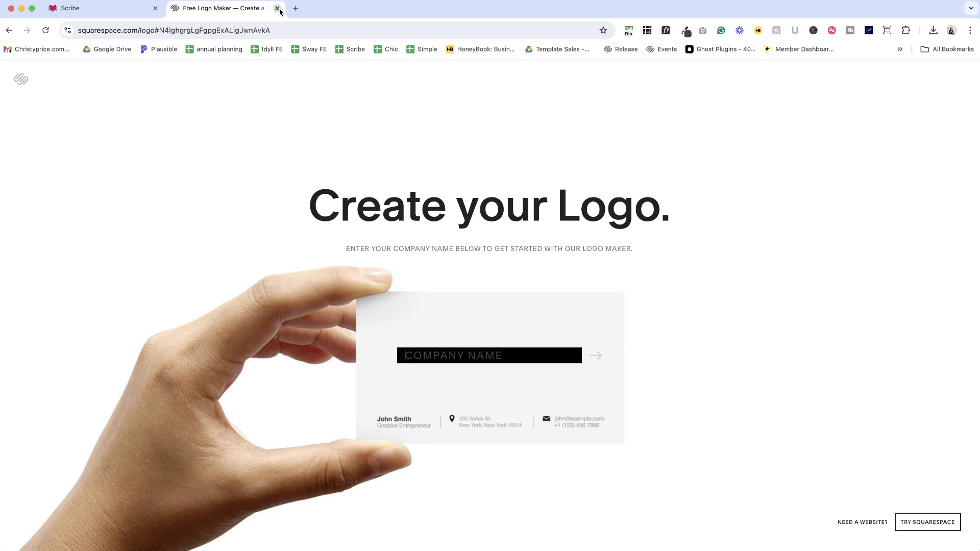
click(426, 358)
text(christy pri)
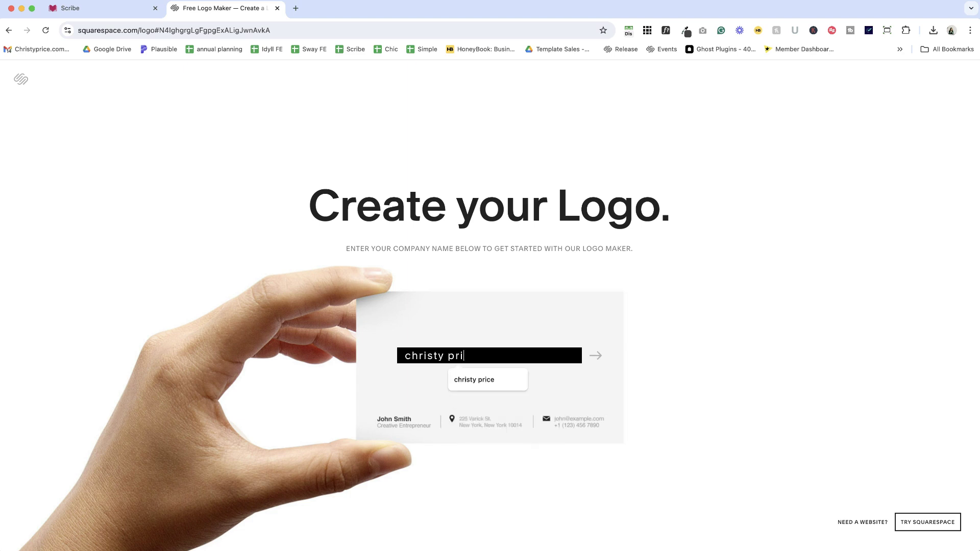
text(ce)
click(595, 355)
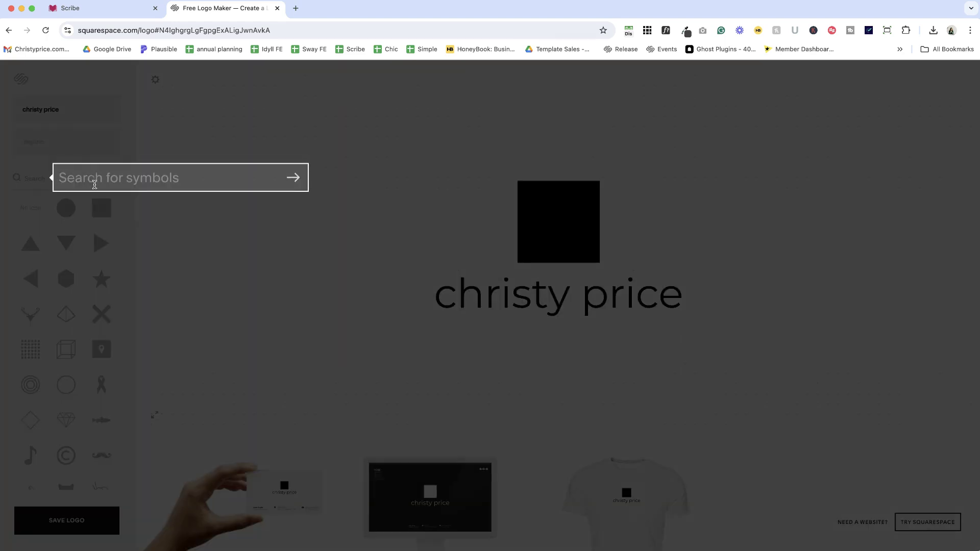
text(magic)
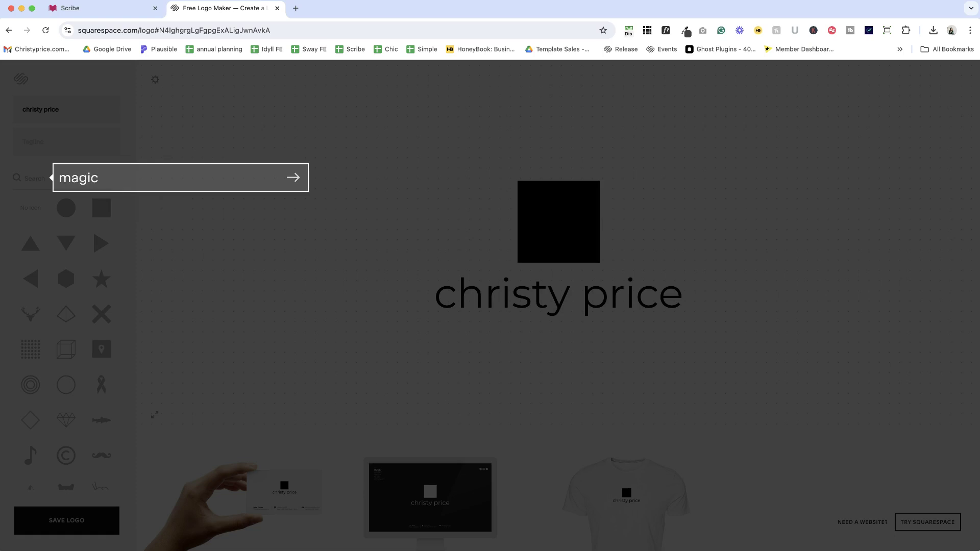
key(Return)
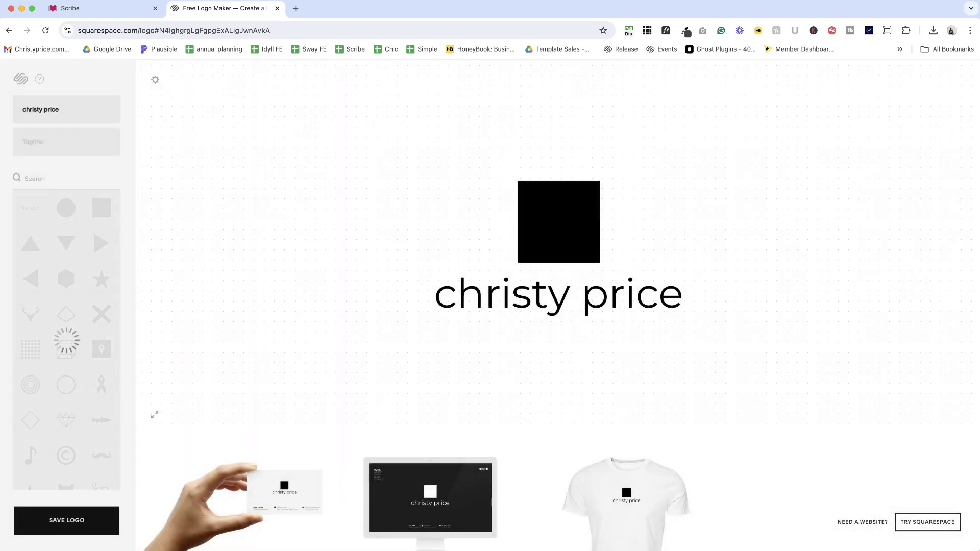
scroll(38, 277, down, 5)
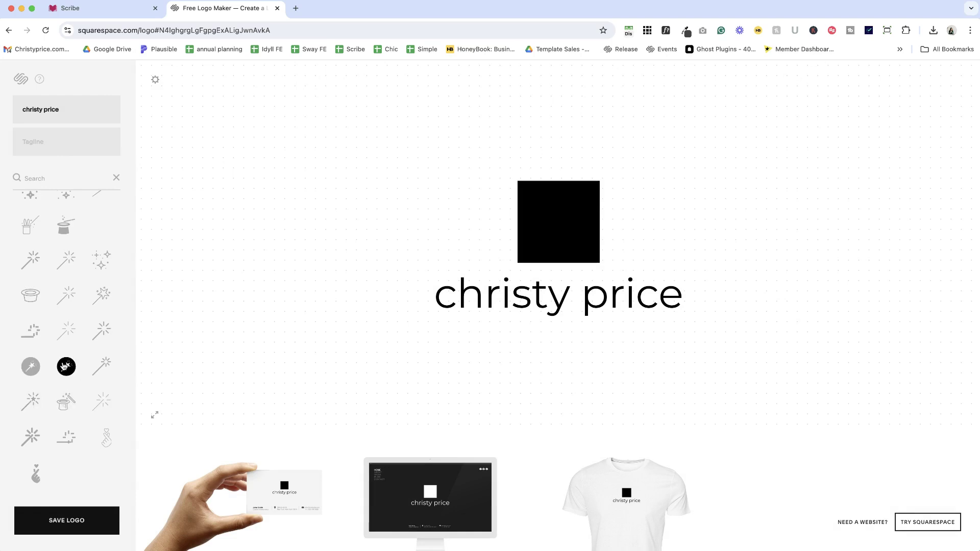
click(67, 298)
drag(580, 226, 393, 292)
Nudge the wand symbol slightly up and right so it aligns neatly beside christy price
click(480, 342)
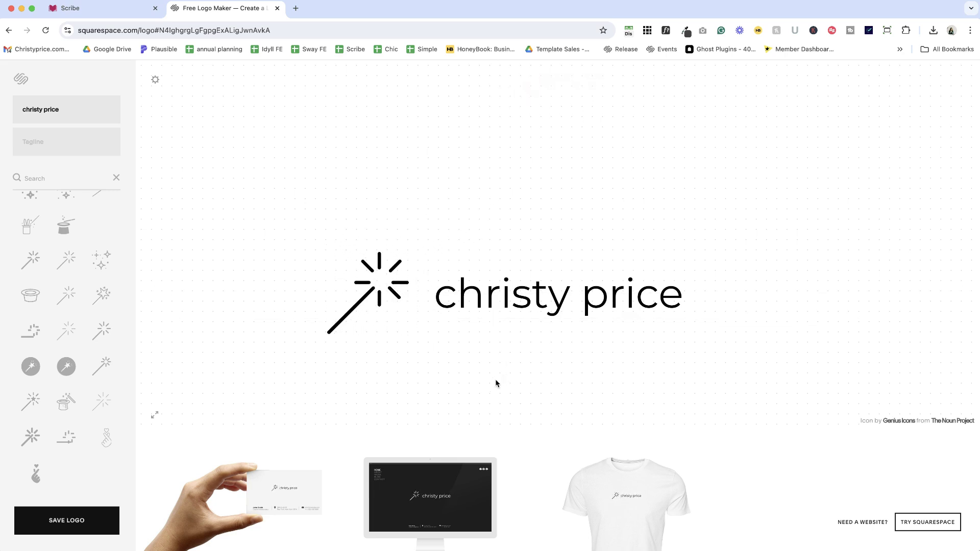
click(380, 304)
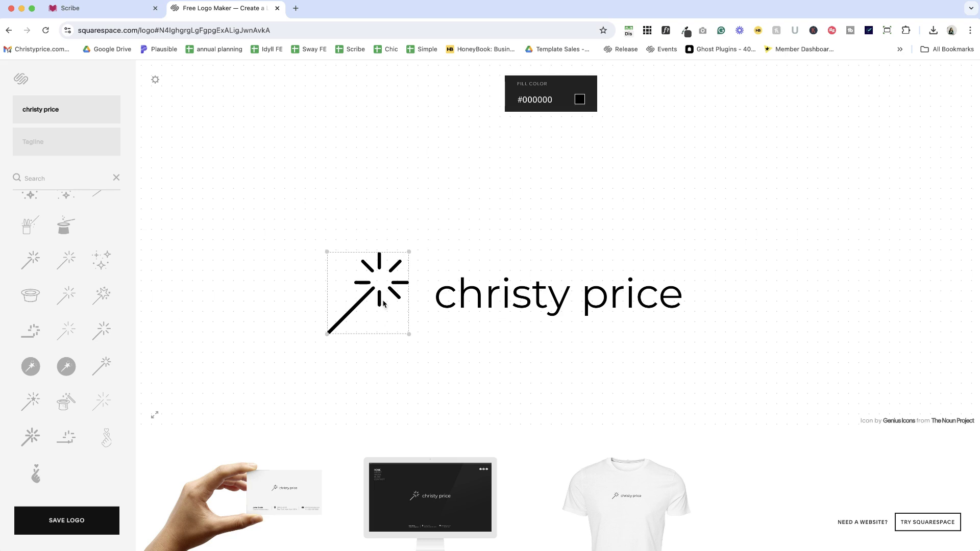
drag(380, 304, 380, 305)
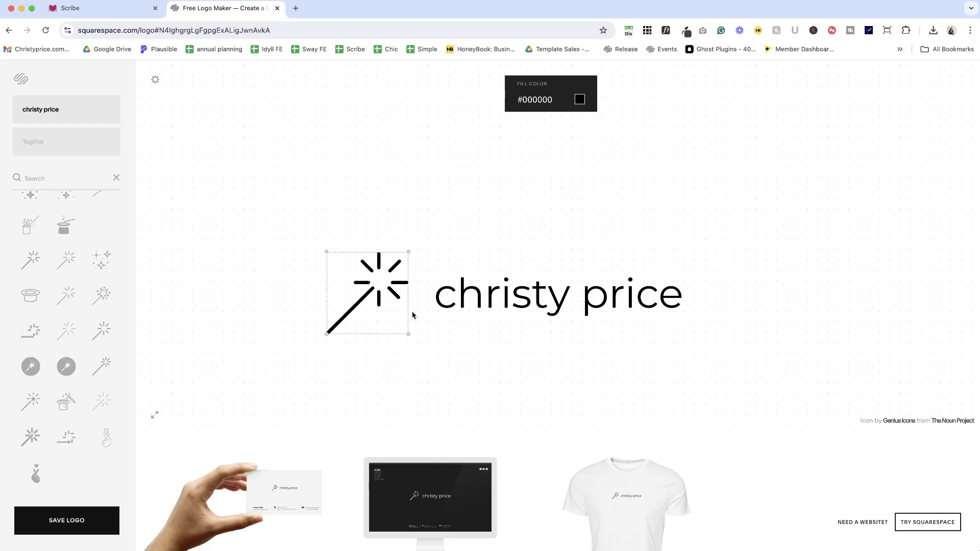
click(455, 338)
drag(382, 297, 388, 299)
click(460, 341)
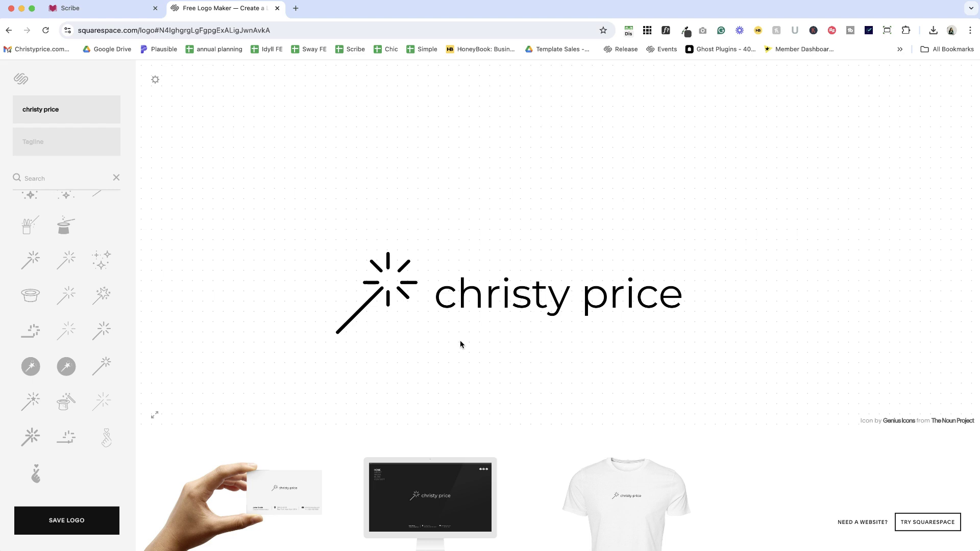
click(489, 306)
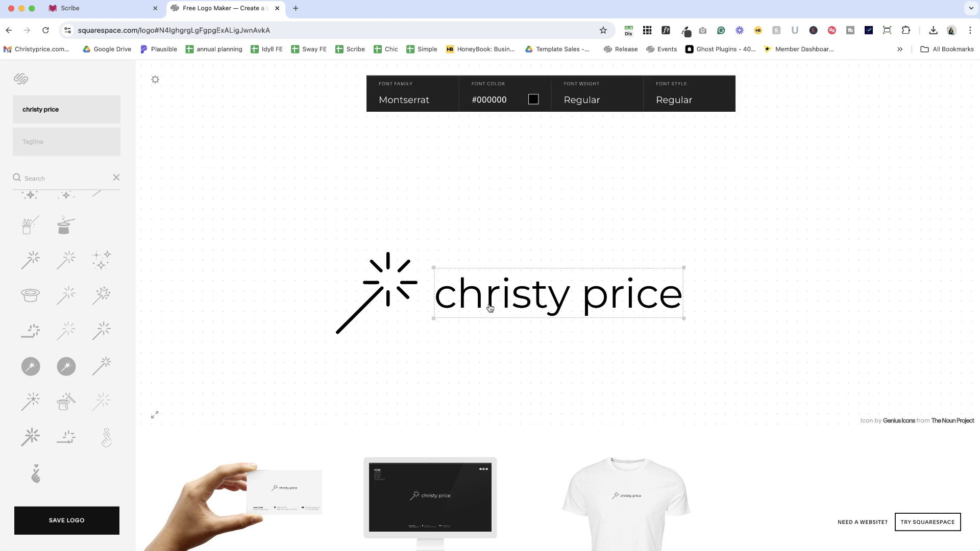
click(469, 343)
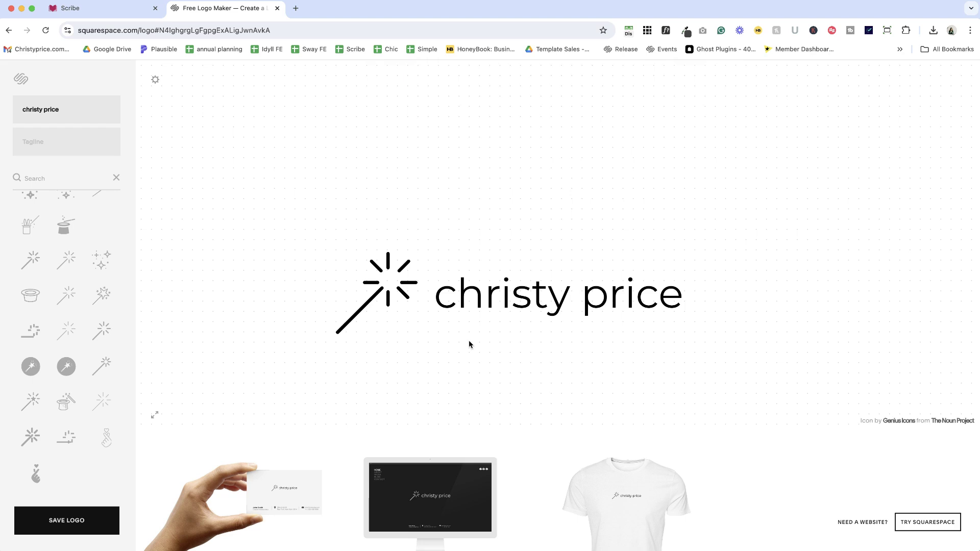
Save the logo and download its white PNG version at 2000x669
click(116, 12)
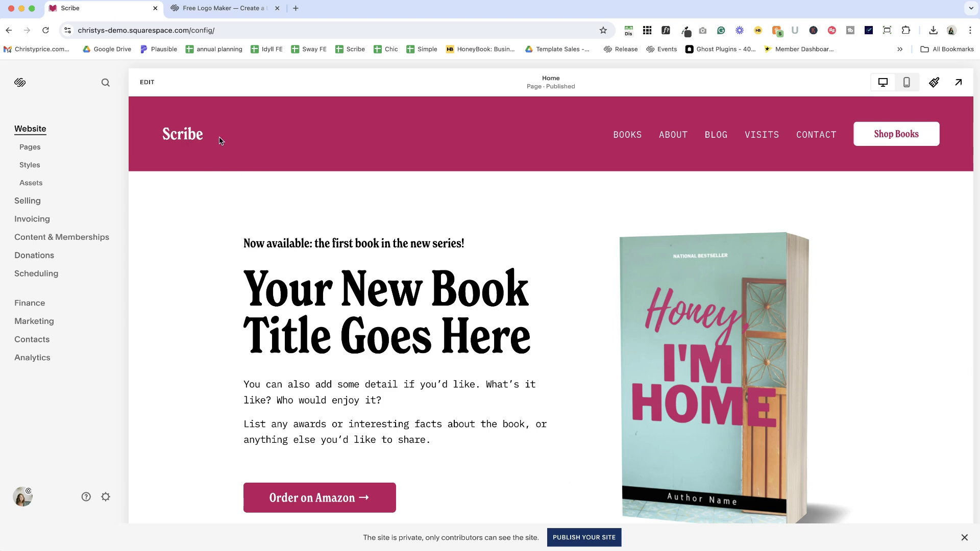
click(252, 10)
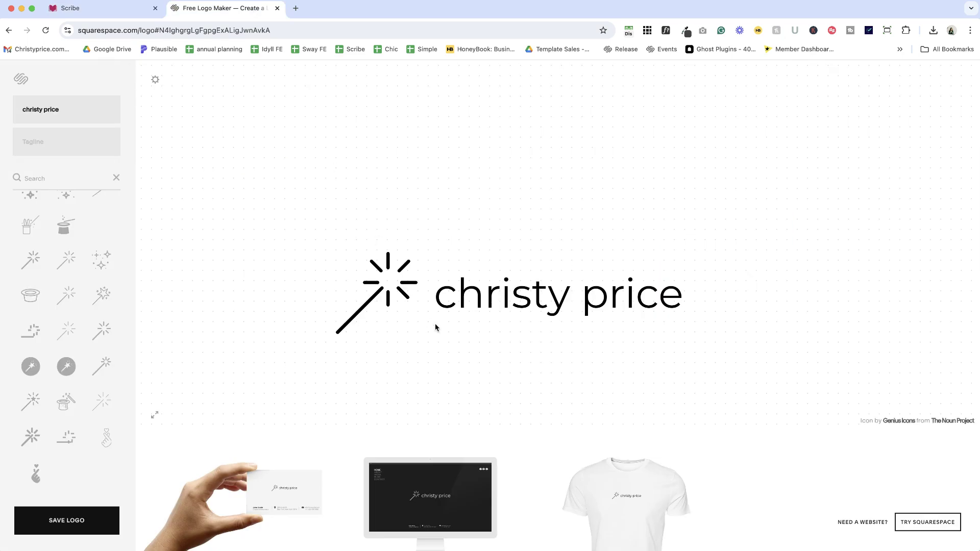
click(21, 526)
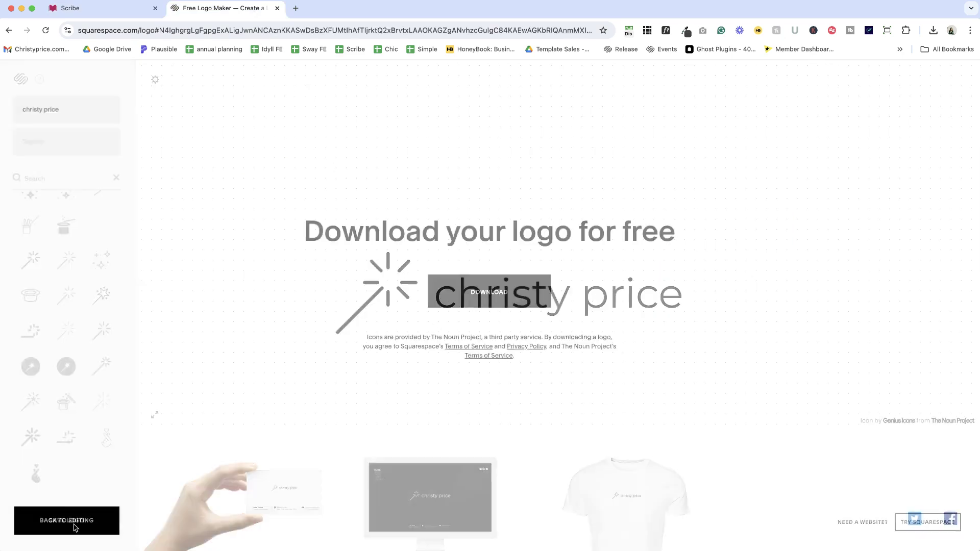
click(503, 305)
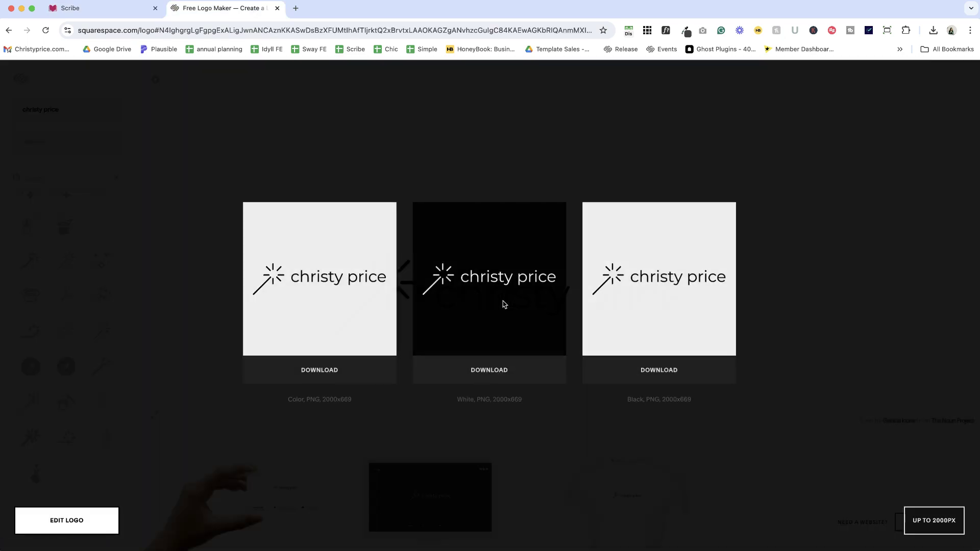
click(491, 375)
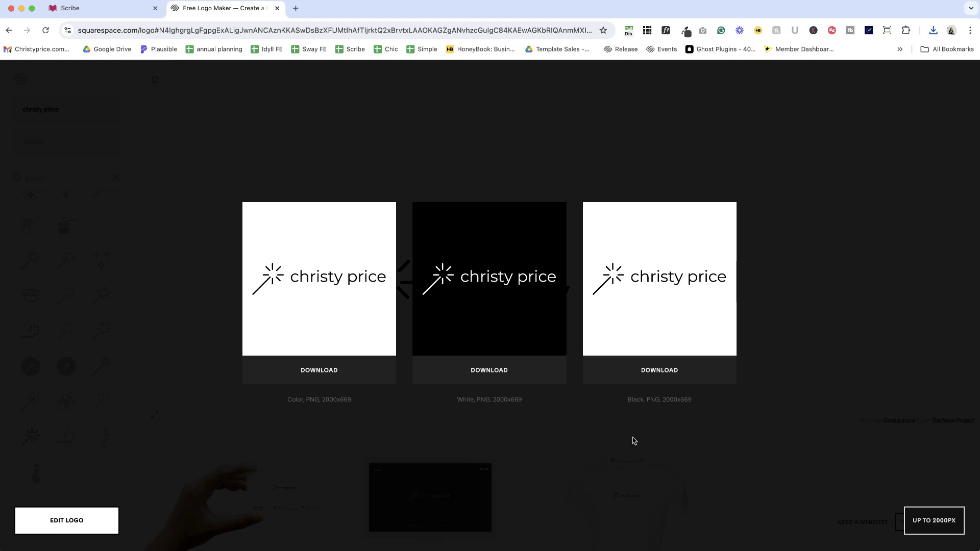
click(109, 11)
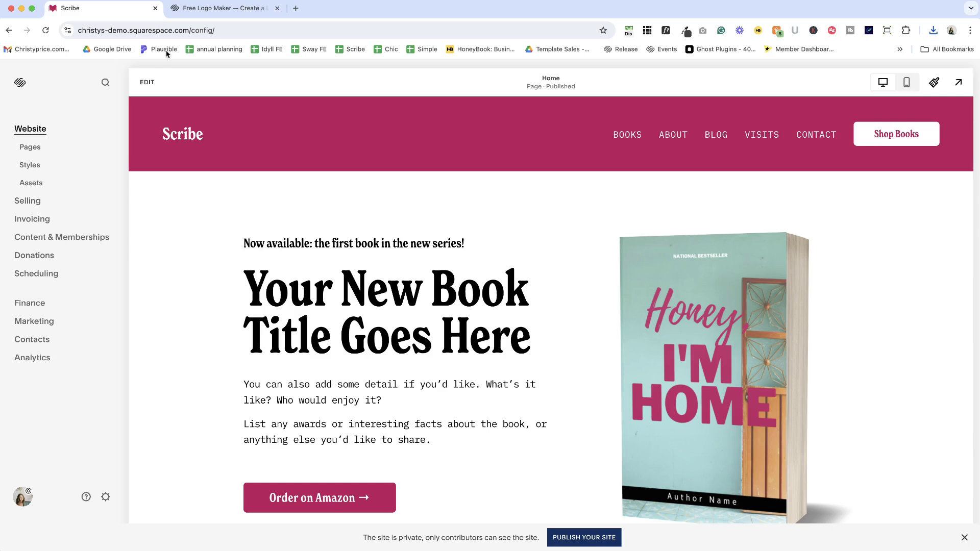
Go back to the Scribe site and put its home page into edit mode
click(194, 9)
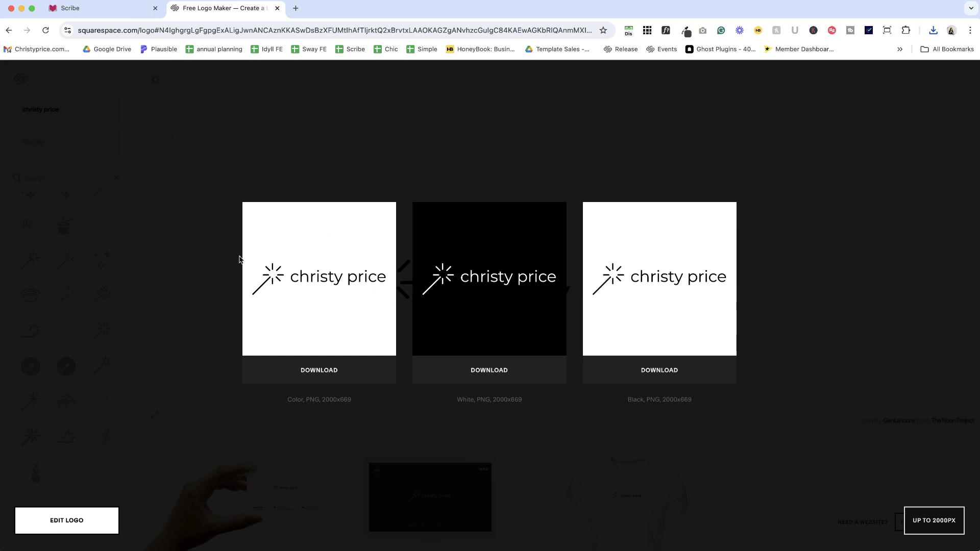
click(78, 16)
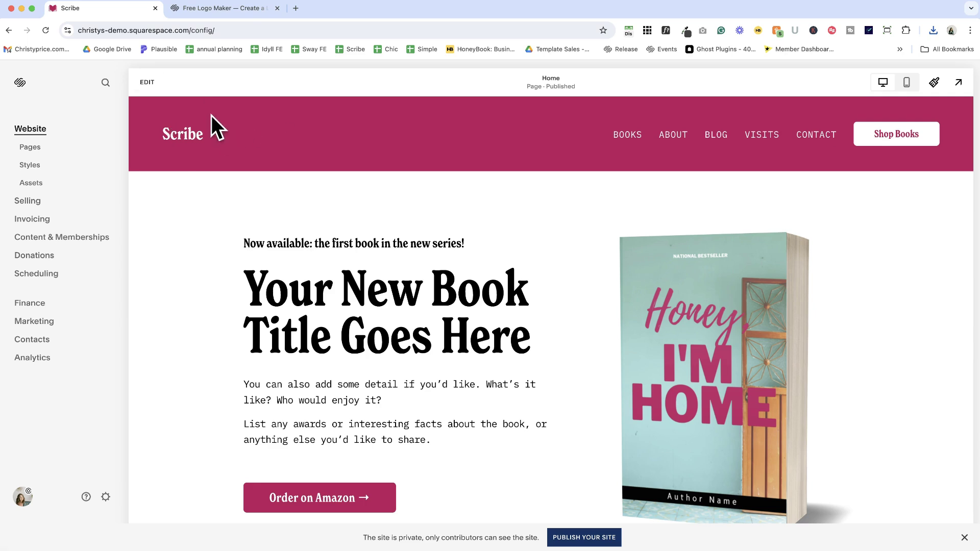
click(147, 81)
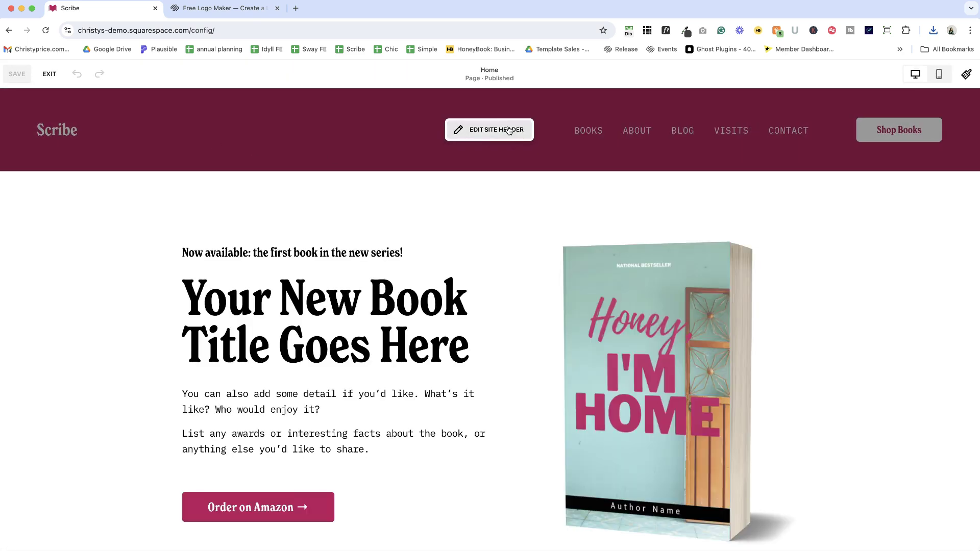
Replace the header title with christy price-logo-white.png and set the logo height to 109px
click(507, 131)
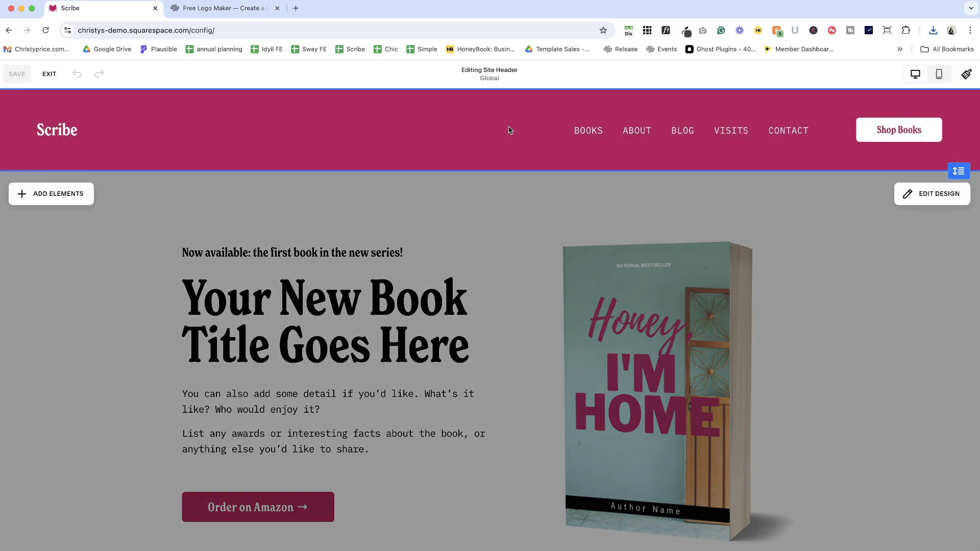
click(62, 128)
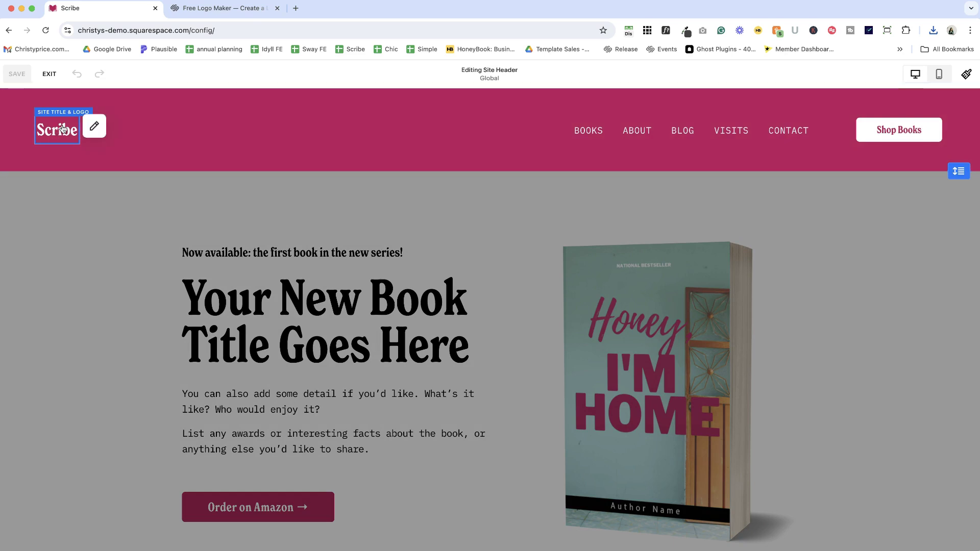
click(94, 127)
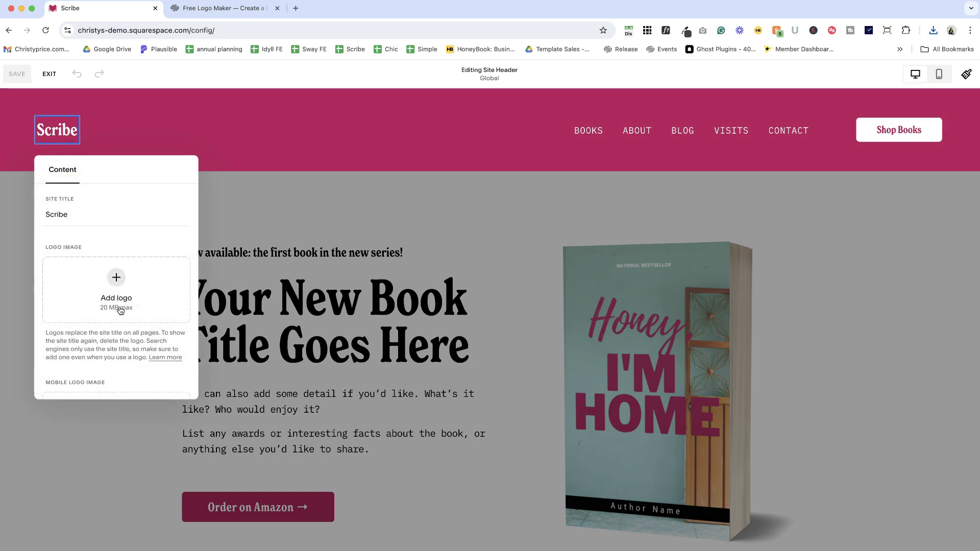
click(116, 284)
click(114, 301)
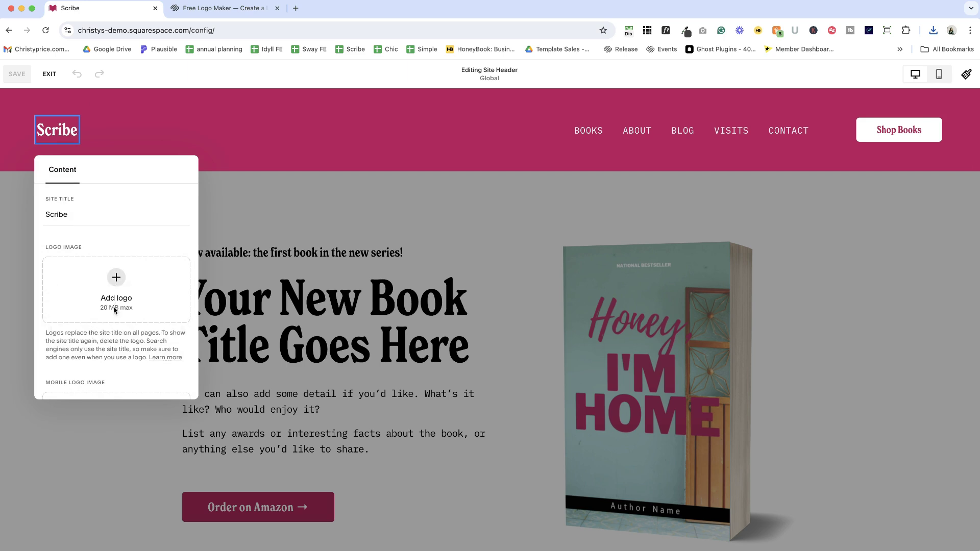
double_click(422, 215)
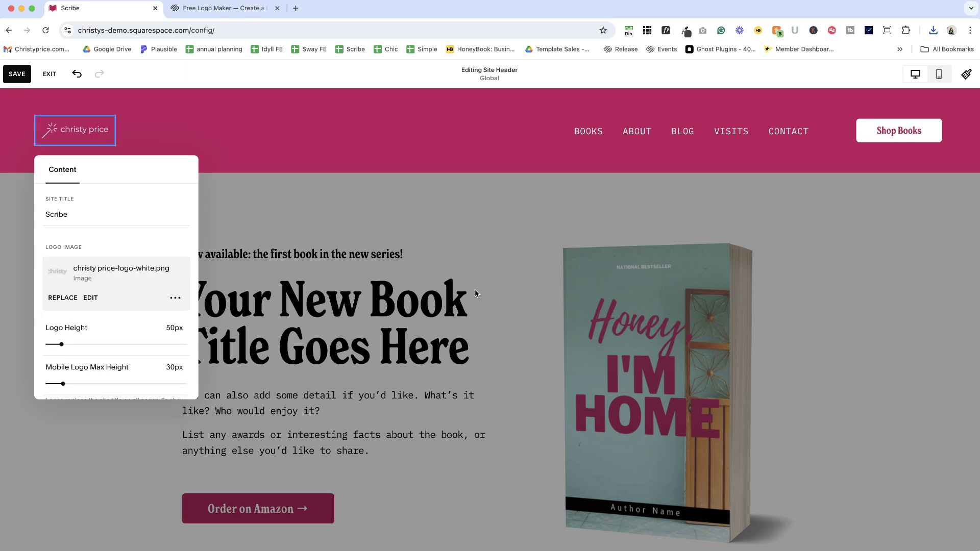
drag(61, 344, 88, 343)
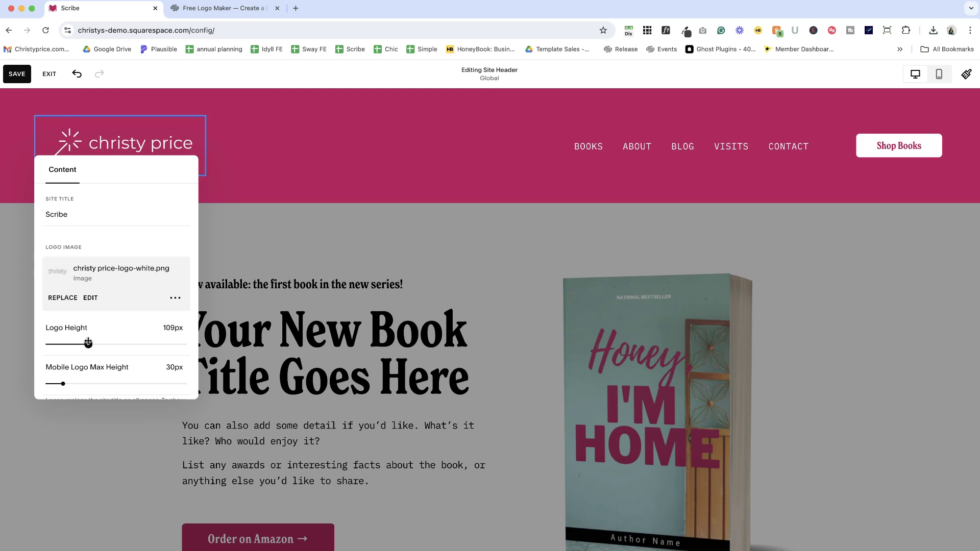
click(268, 173)
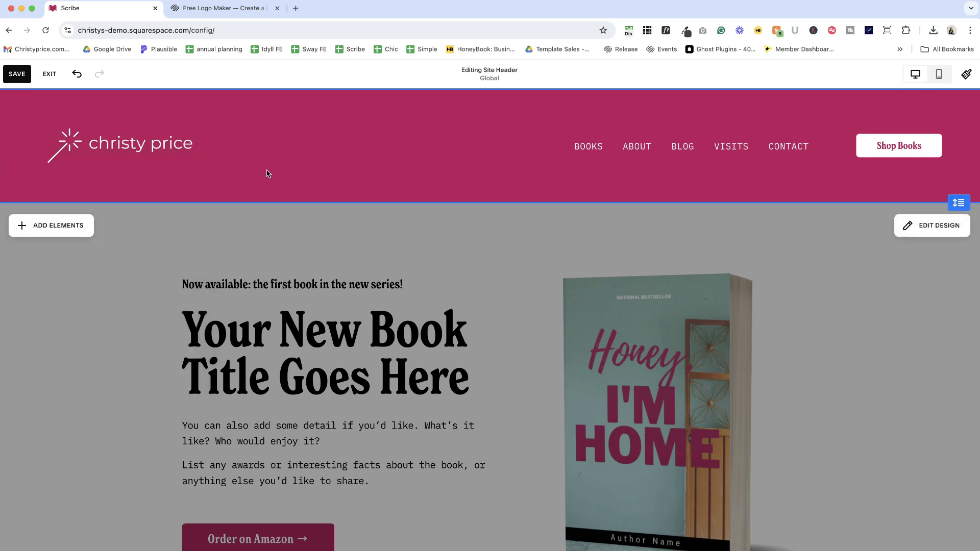
In the mobile preview, raise the header logo's maximum height to 75px
click(940, 76)
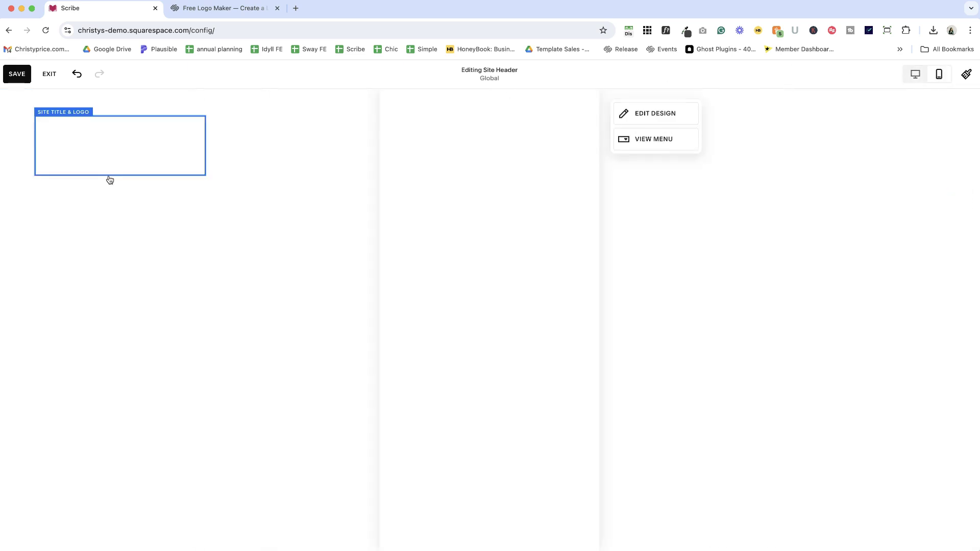
click(422, 114)
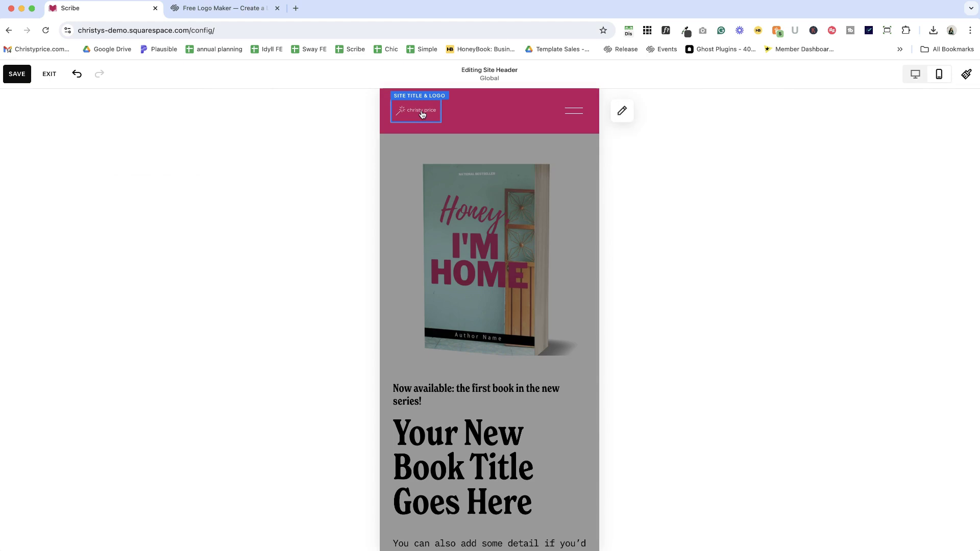
click(621, 111)
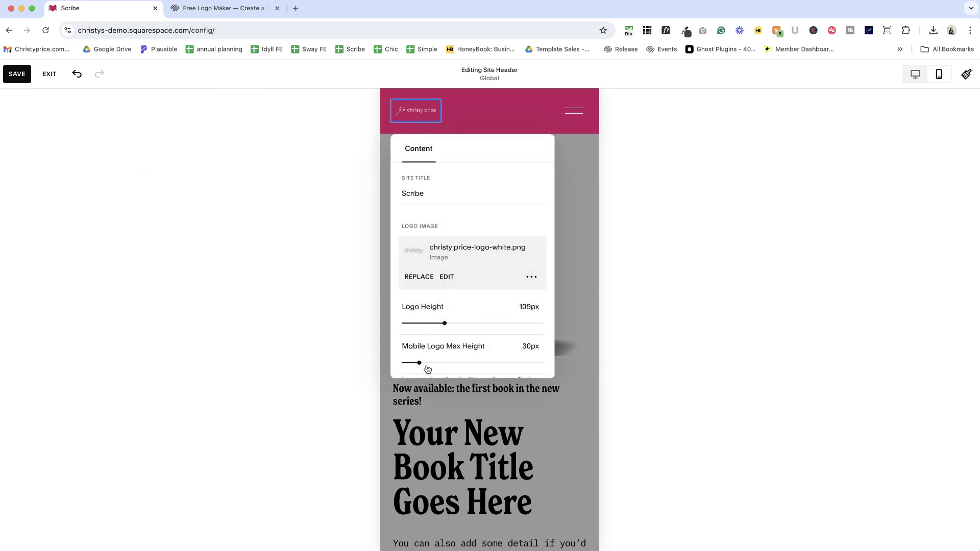
drag(420, 363, 464, 361)
click(301, 167)
click(17, 73)
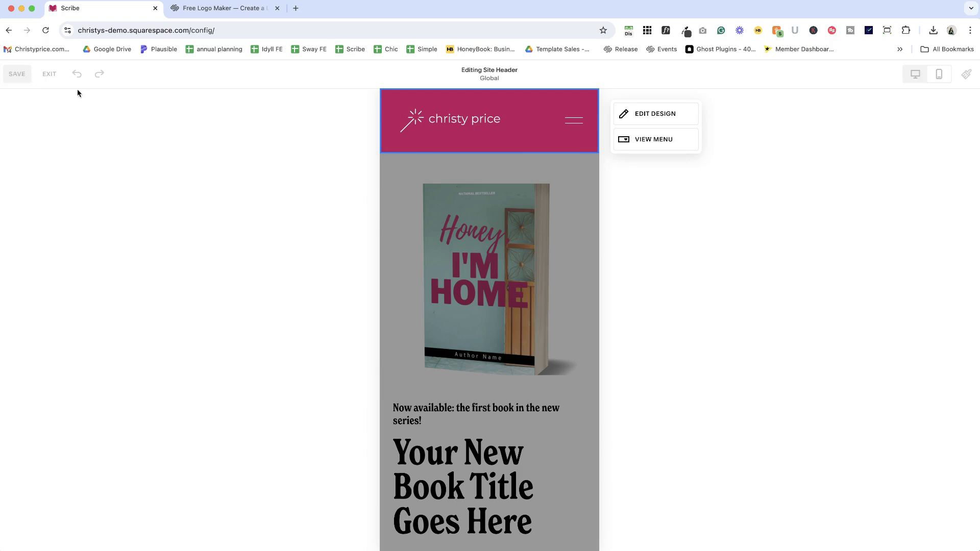
click(915, 75)
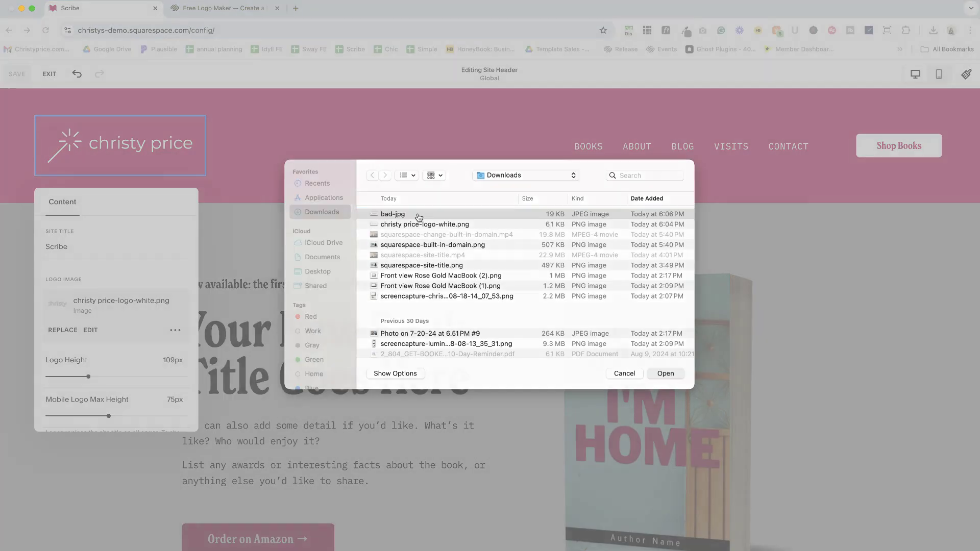
Replace the header logo with bad-jpg.jpg from the Downloads folder
double_click(418, 217)
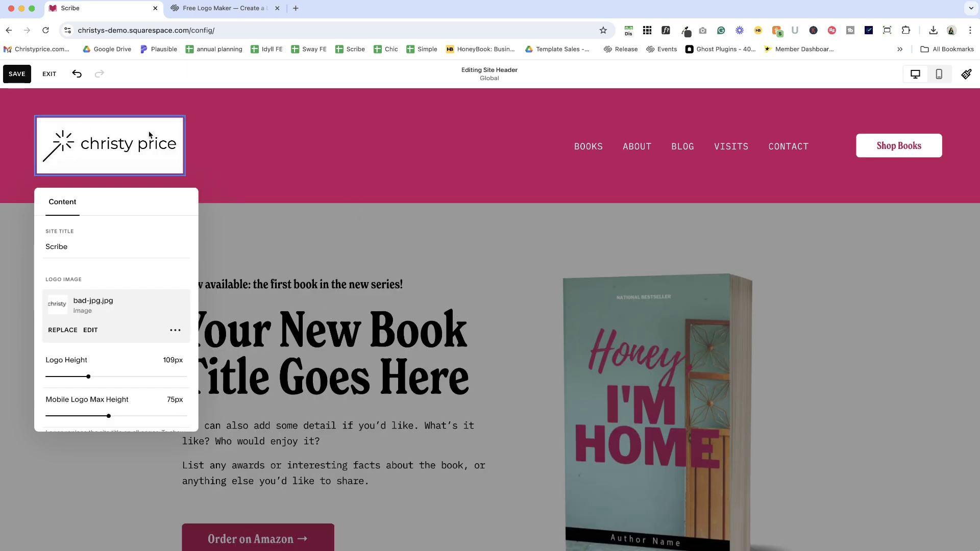
click(216, 164)
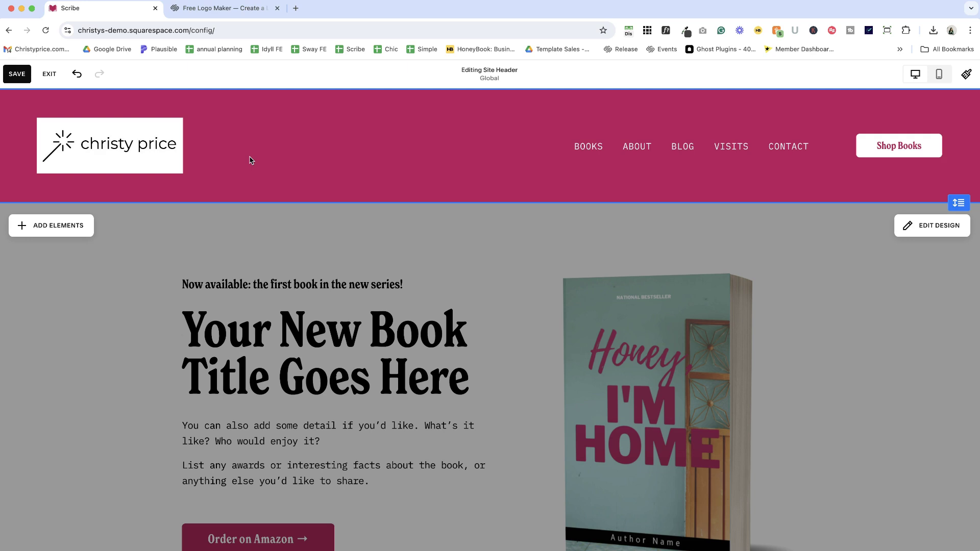
Undo the swap to the bad-jpg.jpg header logo
click(77, 74)
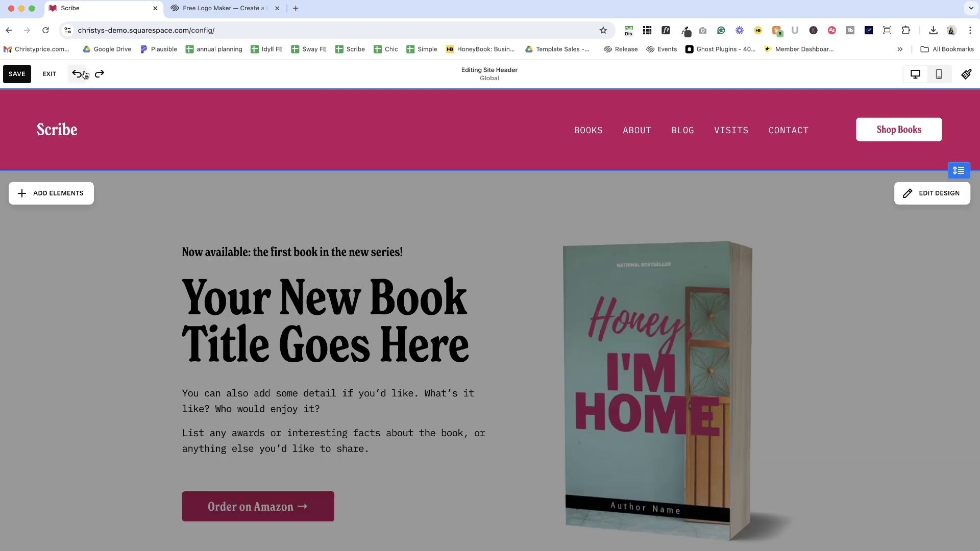